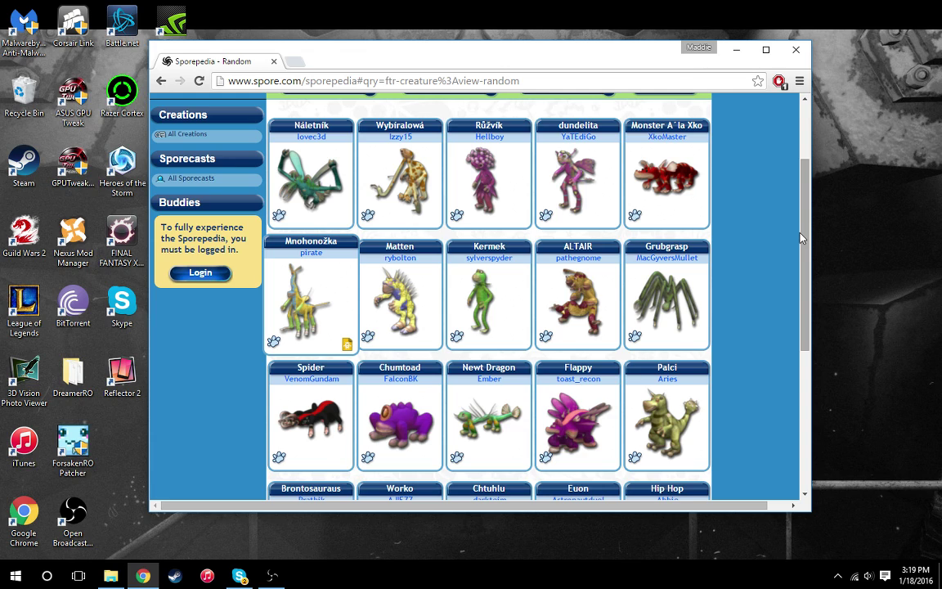
- Scroll the Browse page and submit to get a new random batch starting with Bluebelle and Eggy P
left_click_drag(802, 238, 785, 212)
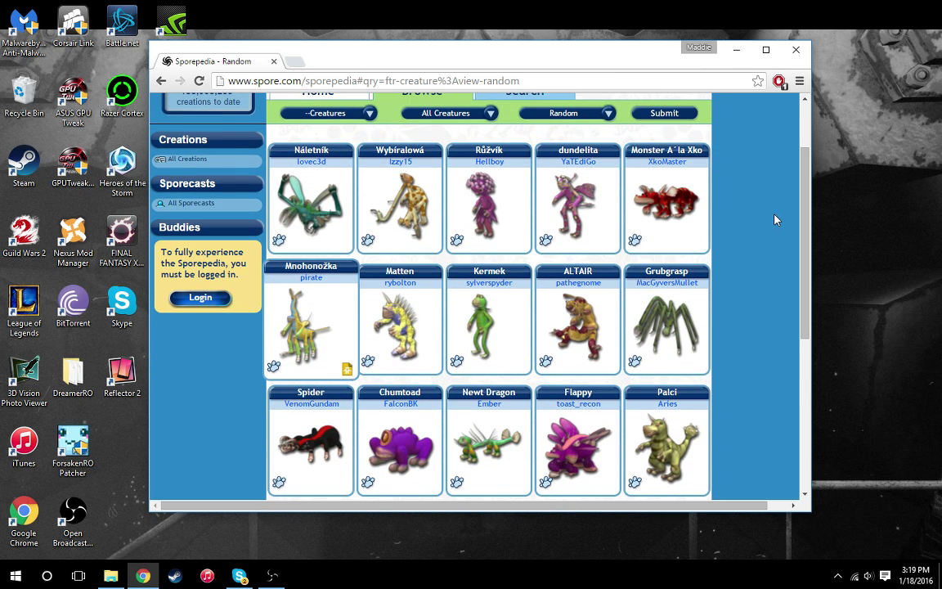
mouse_move(803, 185)
left_mouse_down()
mouse_move(804, 268)
mouse_move(795, 153)
mouse_move(797, 167)
left_mouse_up()
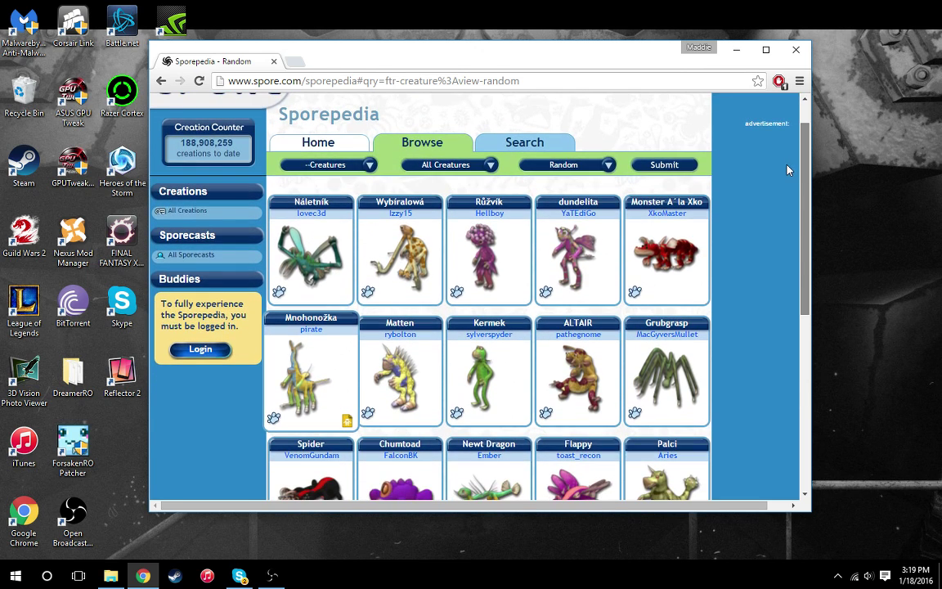
left_click(671, 166)
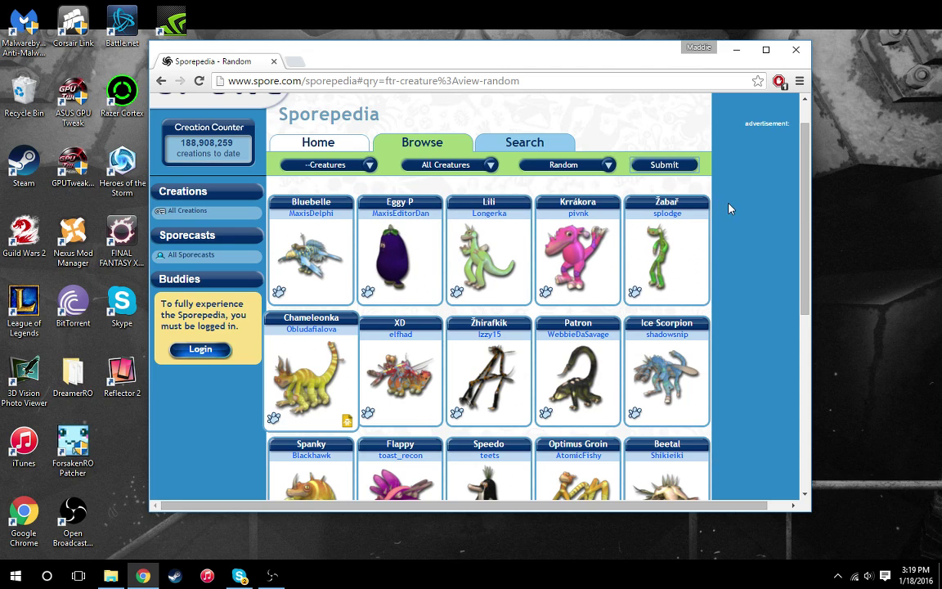
- Drag the Beetal, Eggy P and Bluebelle creature PNG badges onto the desktop
scroll(752, 283, "down", 3)
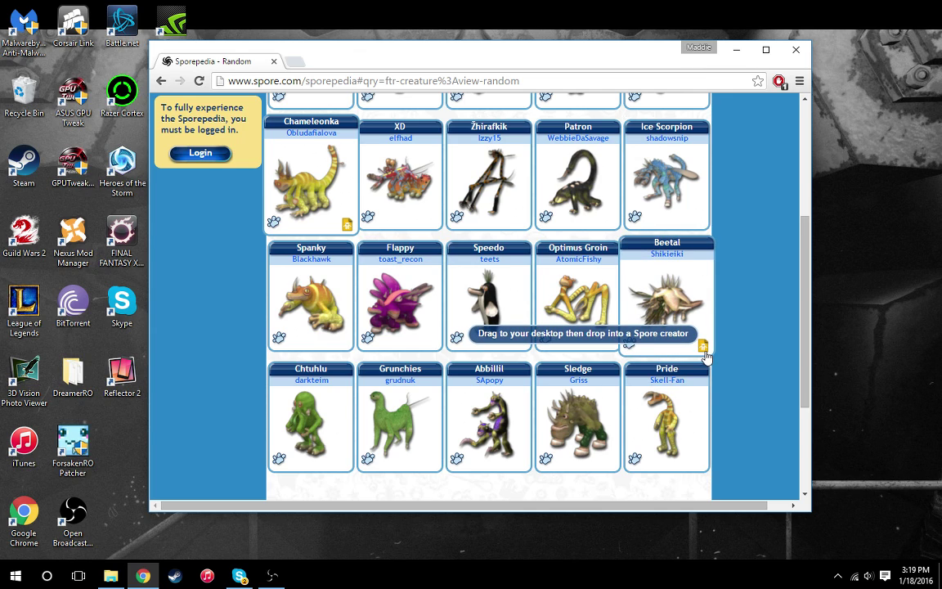
left_click_drag(705, 348, 904, 304)
scroll(403, 291, "up", 3)
left_click_drag(403, 290, 817, 217)
left_click_drag(339, 303, 817, 356)
scroll(329, 288, "down", 3)
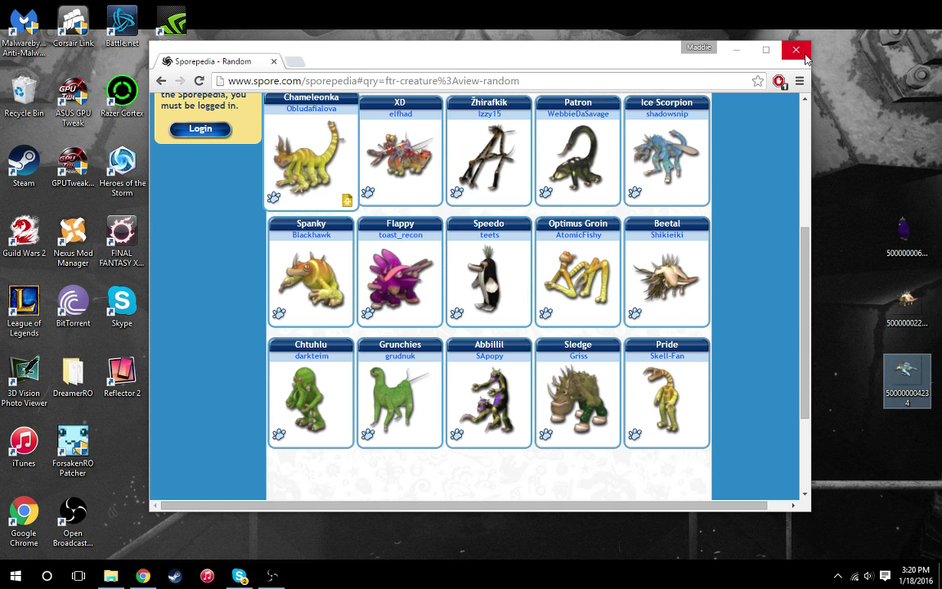
- Minimize the browser and browse to Documents › My Spore Creations › Creatures, showing 69 files
left_click(735, 54)
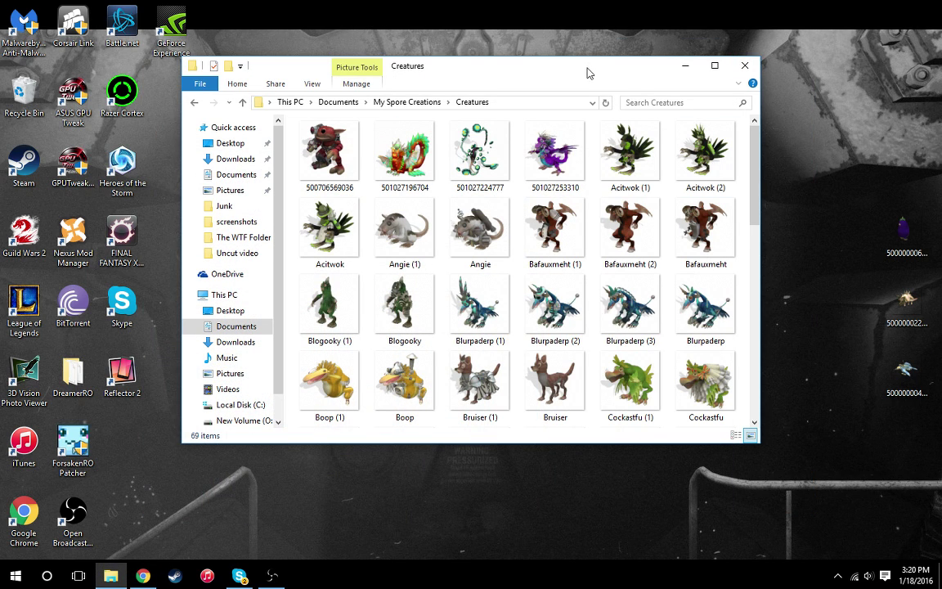
left_click_drag(586, 73, 577, 92)
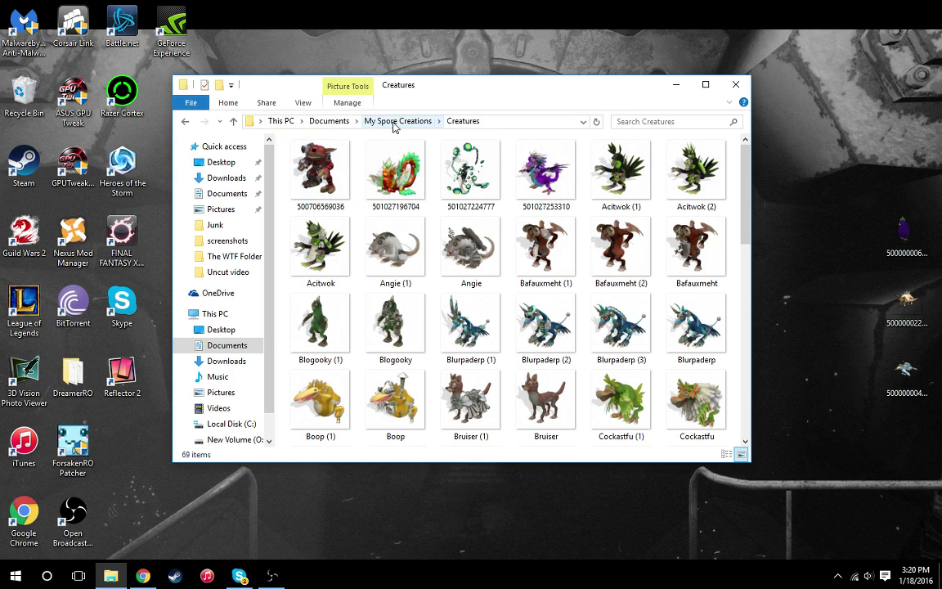
left_click(328, 121)
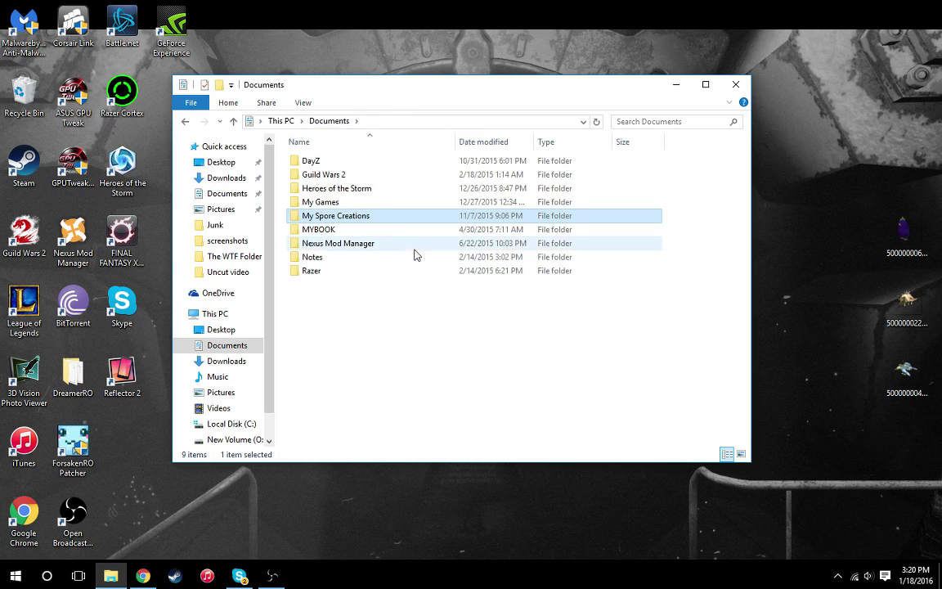
double_click(345, 217)
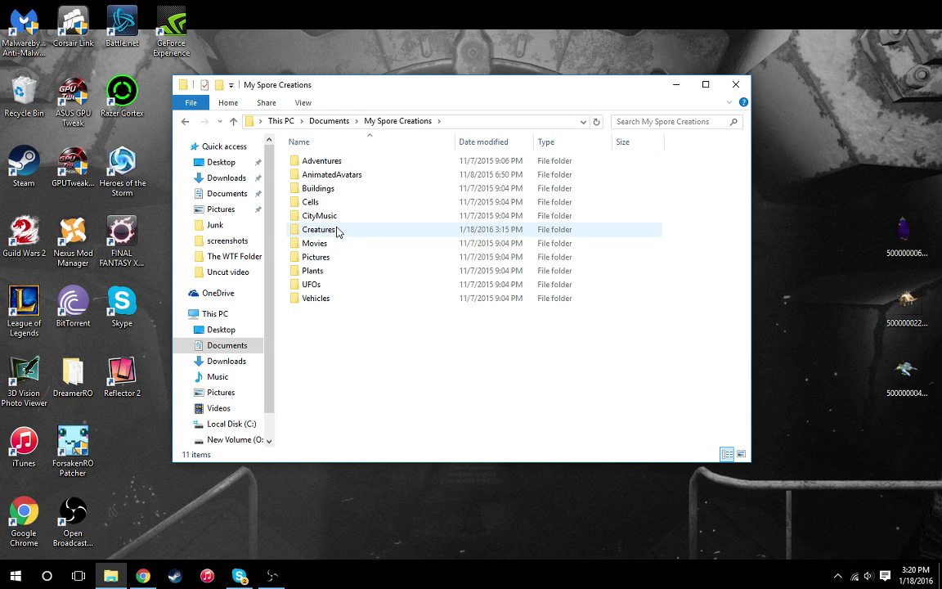
double_click(319, 230)
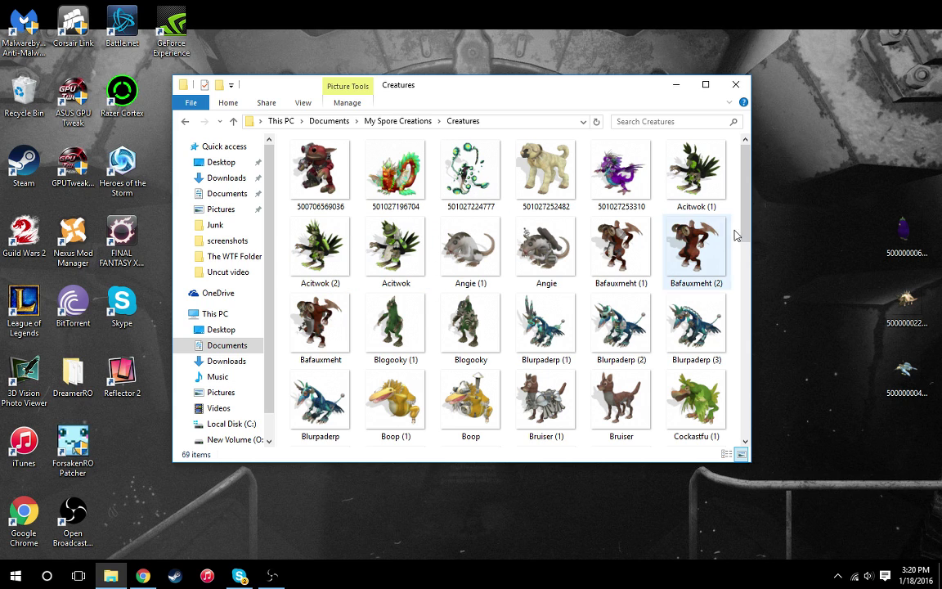
scroll(740, 184, "down", 10)
scroll(740, 182, "up", 10)
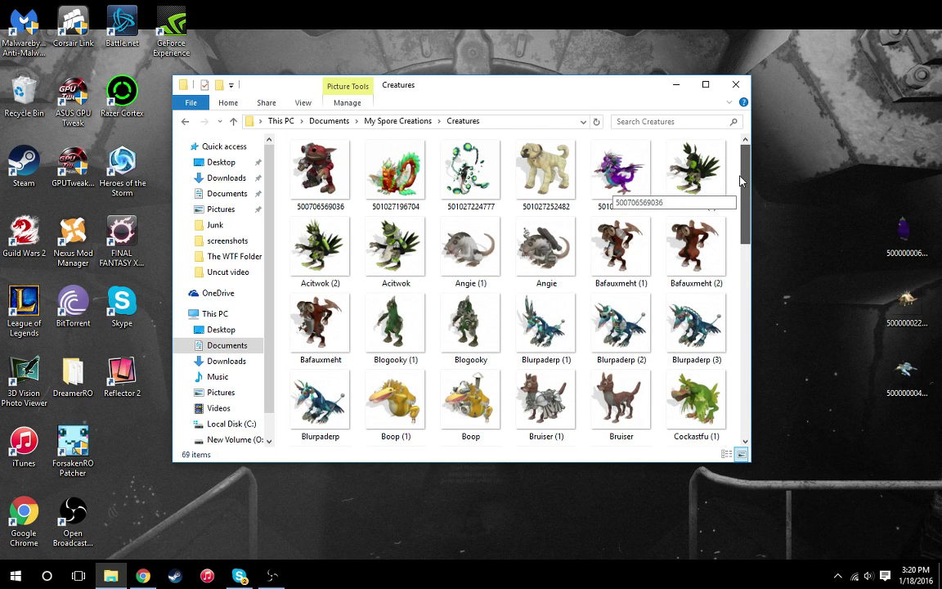
left_click_drag(741, 181, 750, 444)
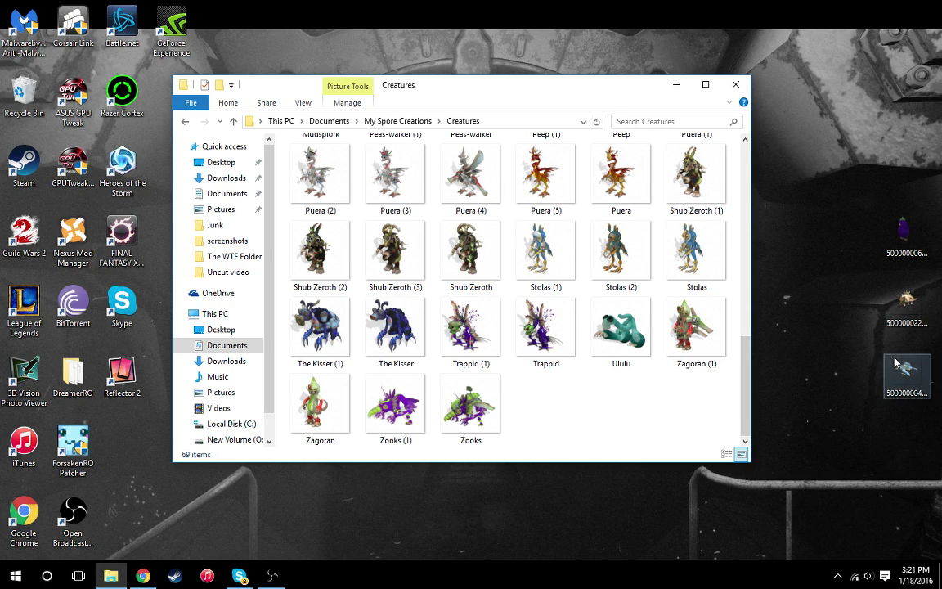
left_click_drag(857, 190, 641, 420)
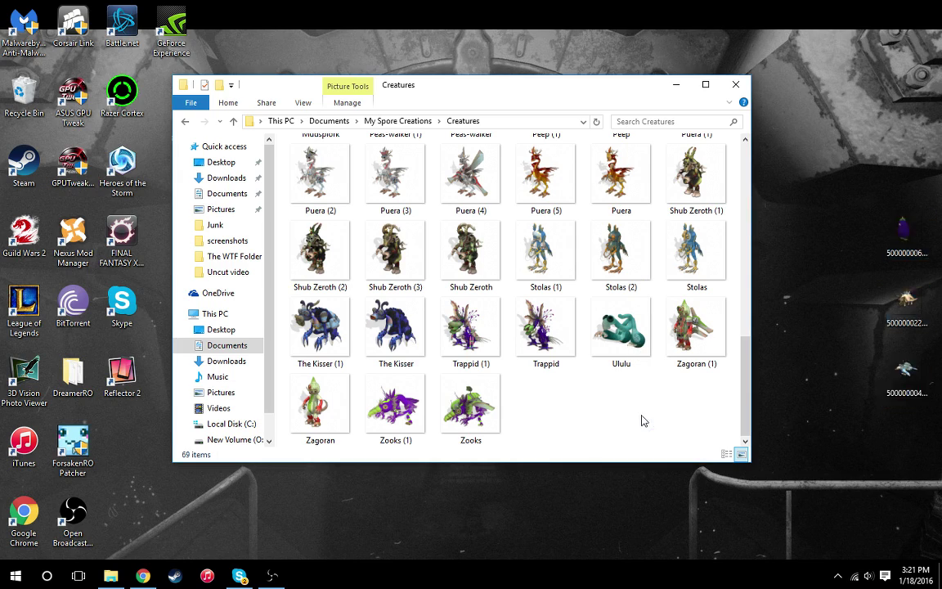
left_click(736, 356)
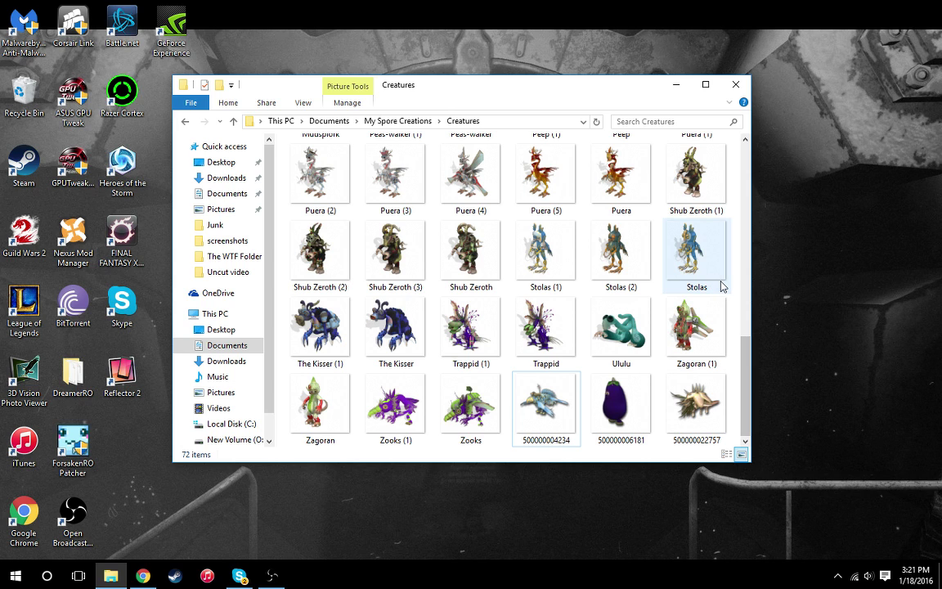
left_click_drag(749, 343, 773, 454)
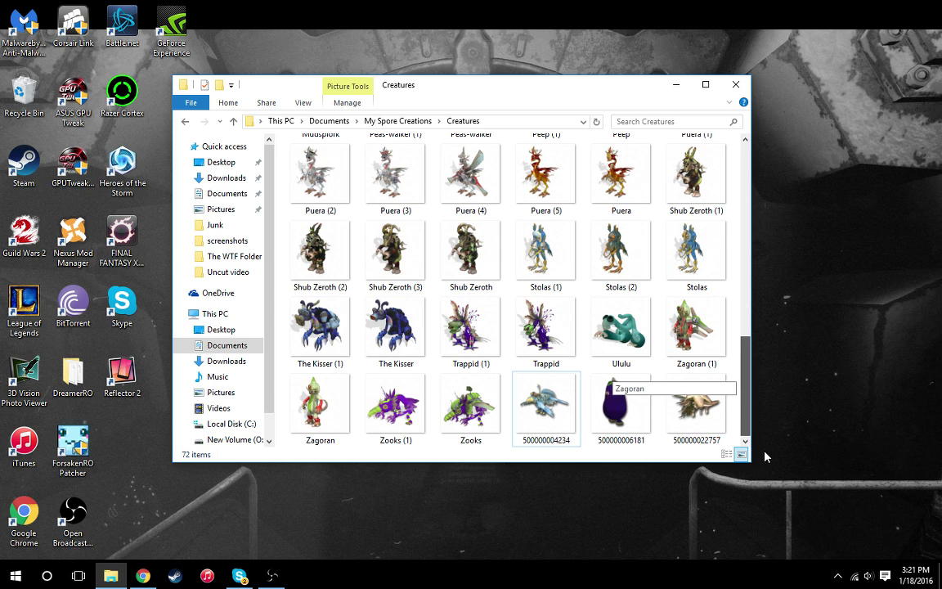
- Start Spore: Galactic Adventures from the Steam Library and confirm the launch
left_click(175, 576)
left_click(141, 35)
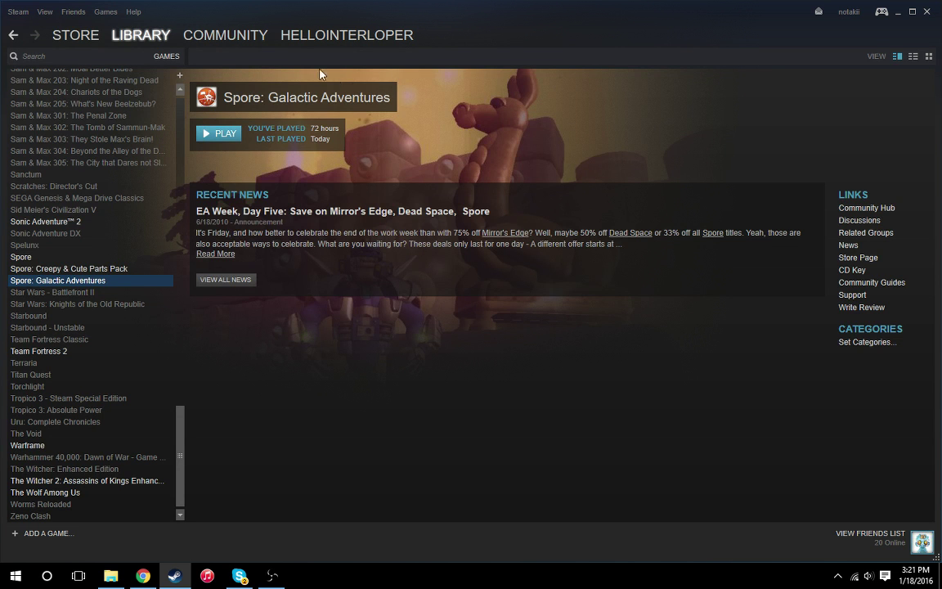
left_click(220, 136)
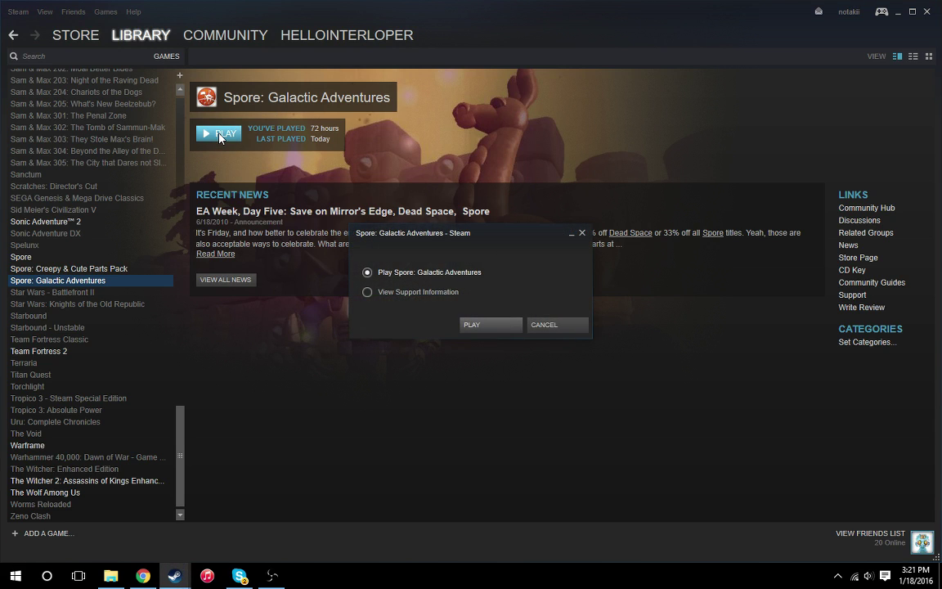
left_click(506, 326)
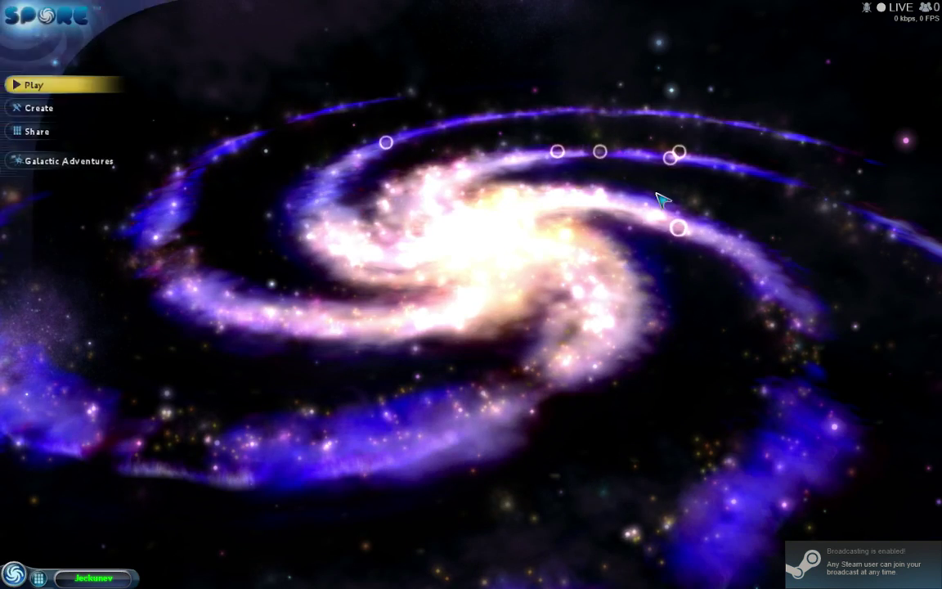
- Show Recent Downloads in the in-game Sporepedia, listing 12 items including Beetal, Eggy P, Bluebelle
left_click(39, 578)
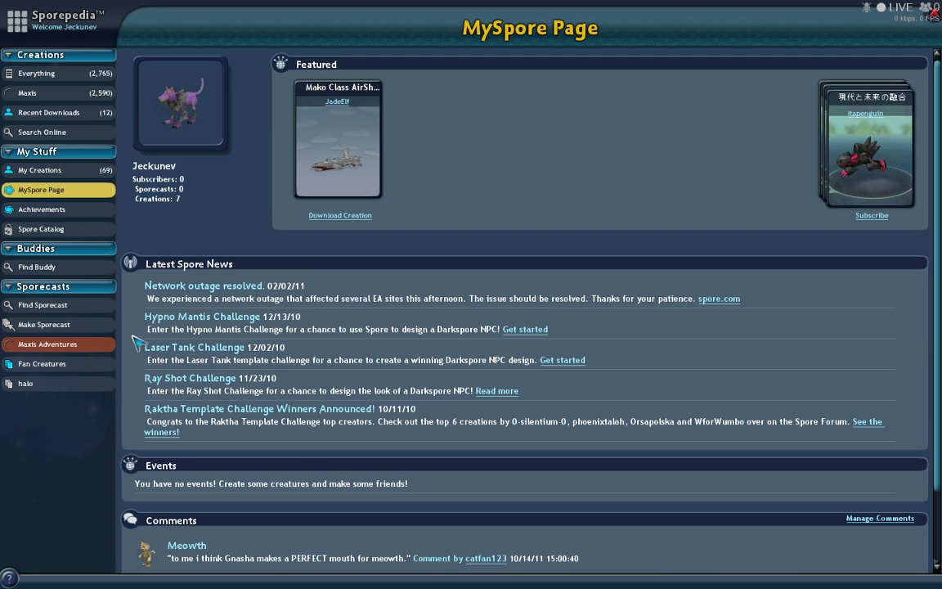
left_click(46, 115)
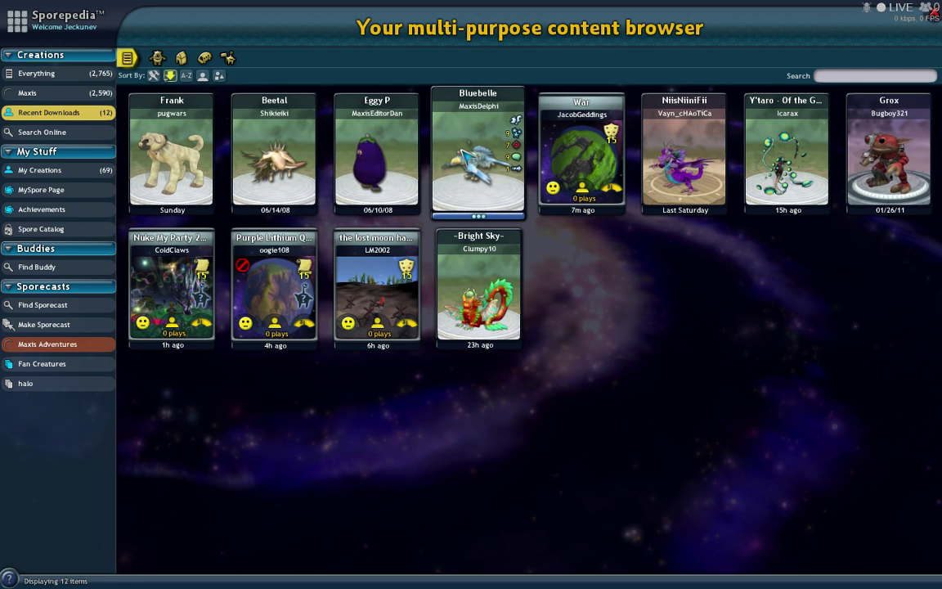
left_click(318, 188)
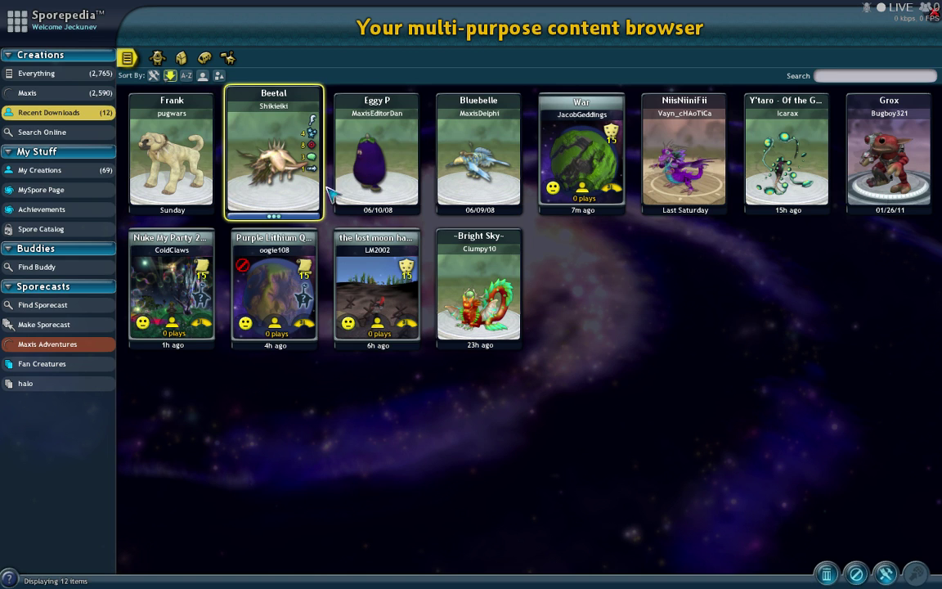
double_click(291, 200)
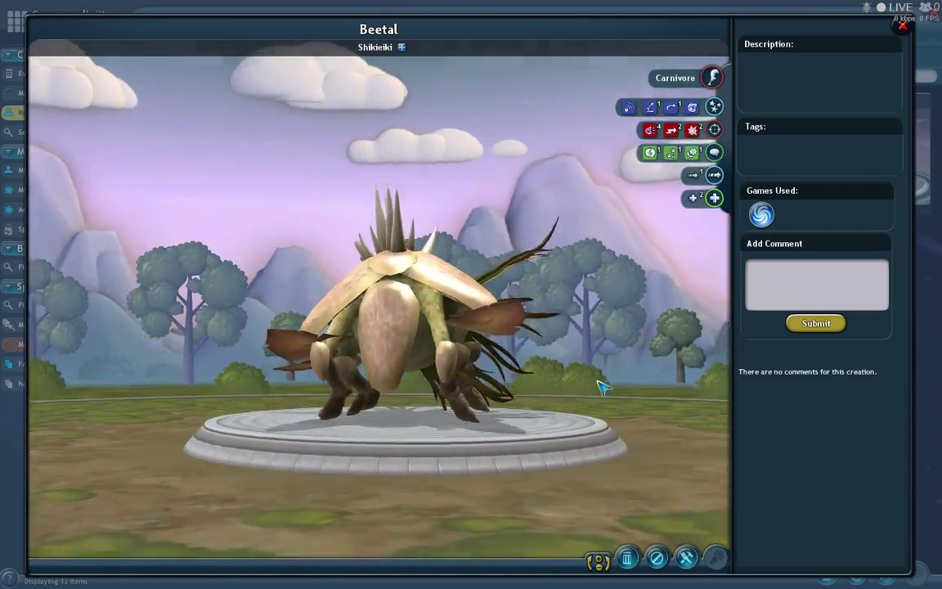
left_click(903, 26)
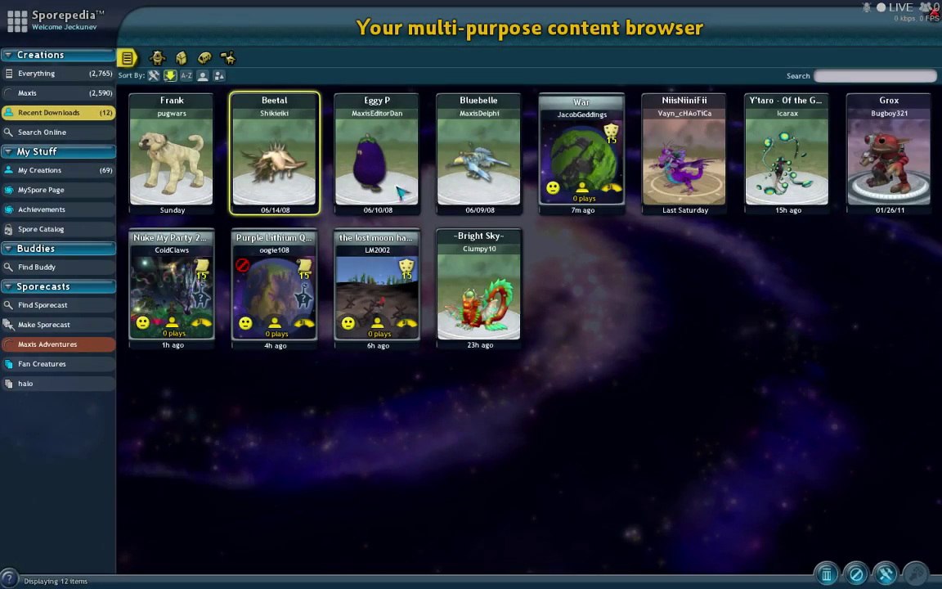
left_click(359, 184)
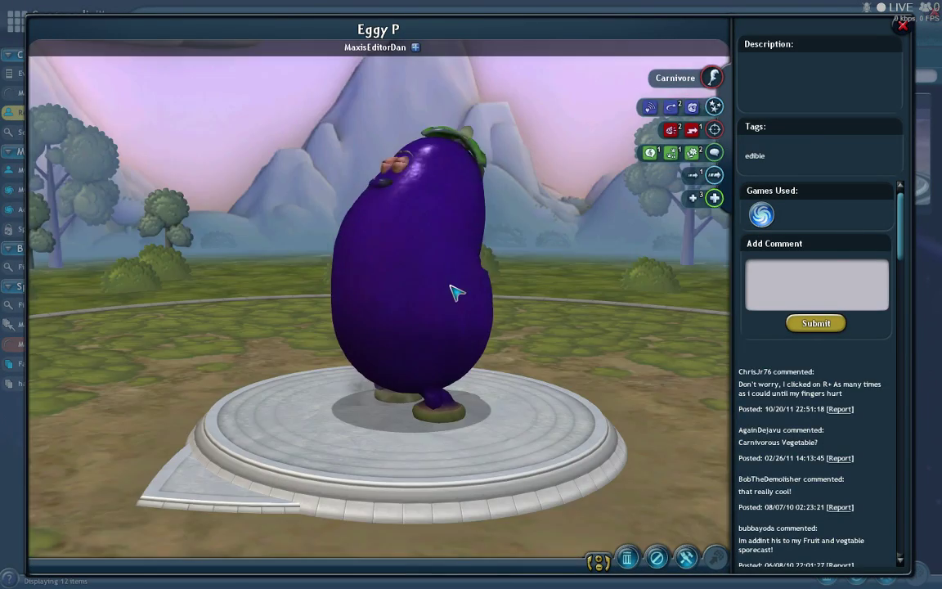
left_click_drag(457, 292, 562, 301)
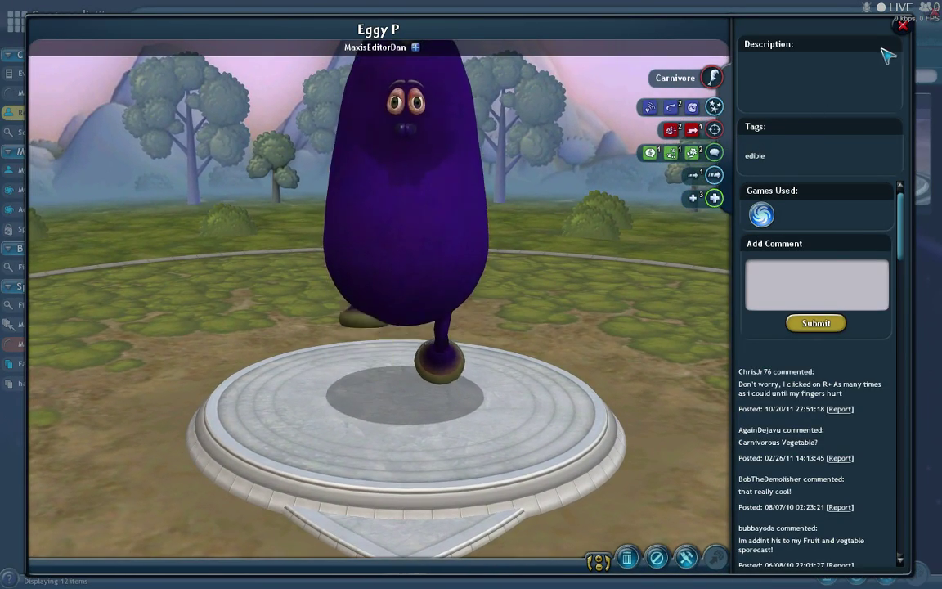
left_click(903, 25)
left_click(504, 214)
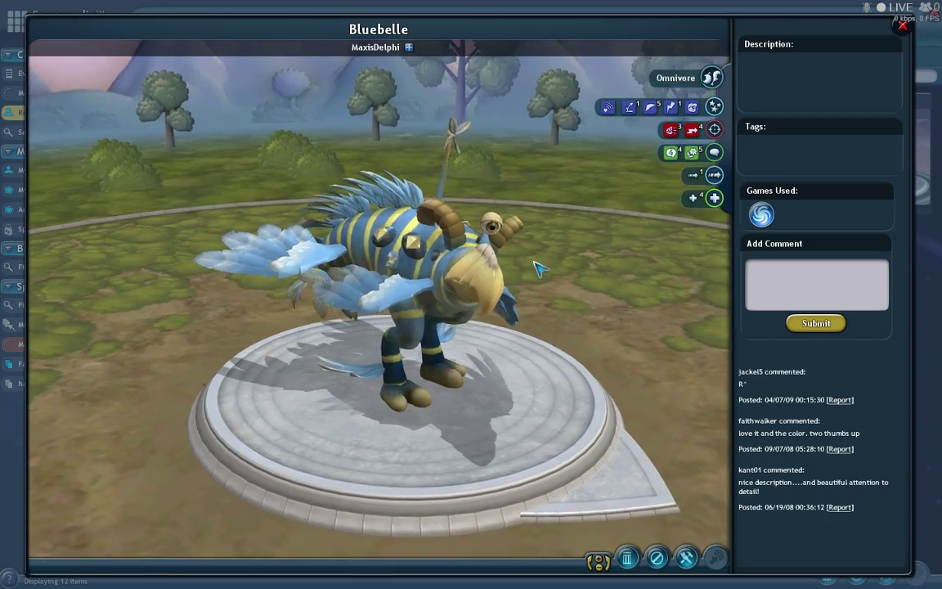
left_click_drag(540, 269, 720, 245)
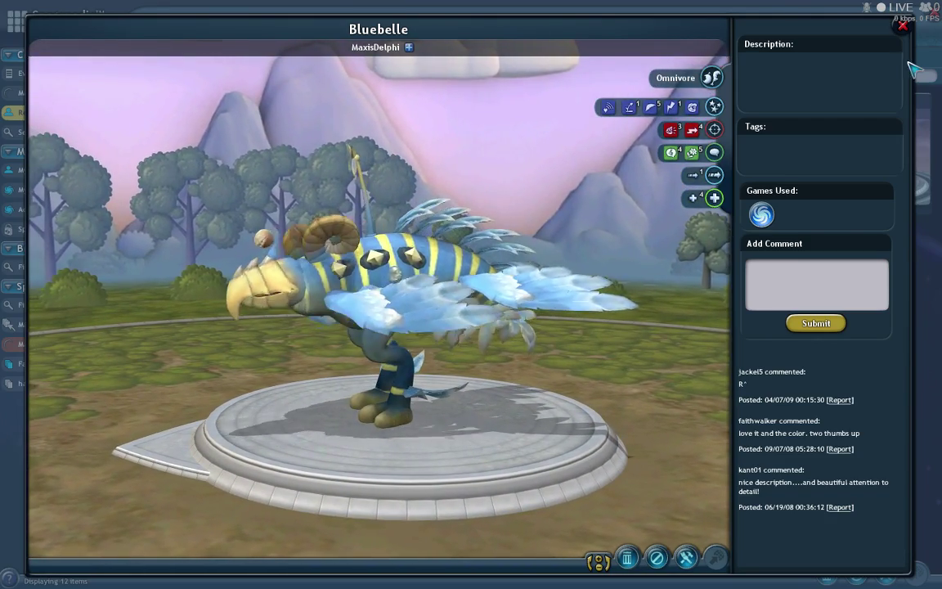
left_click(902, 25)
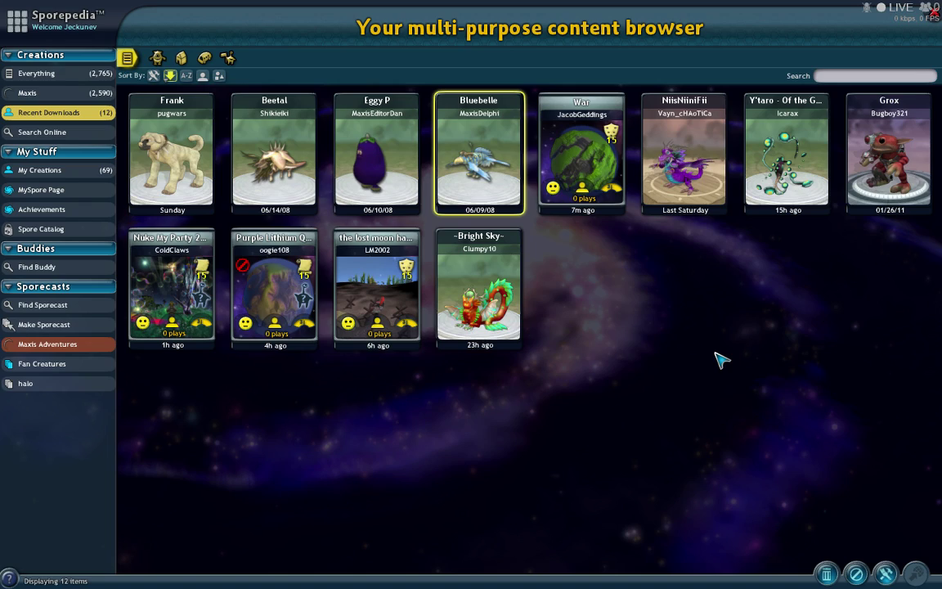
left_click(39, 170)
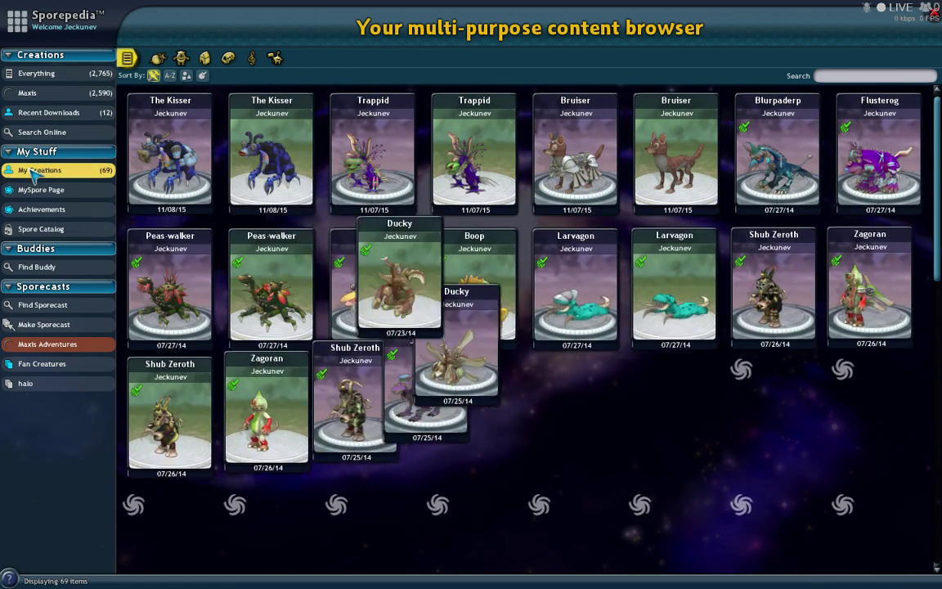
left_click_drag(941, 250, 930, 146)
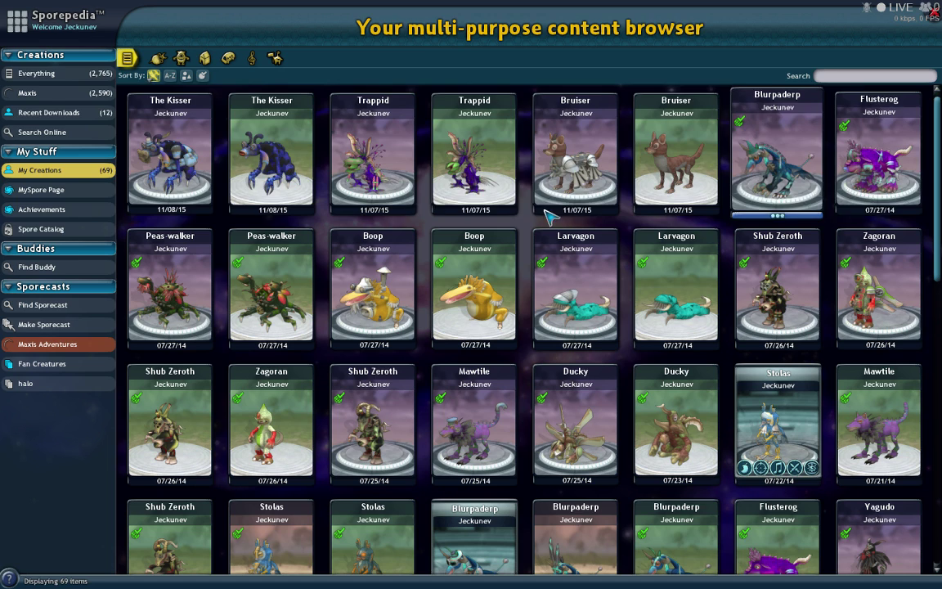
left_click(47, 115)
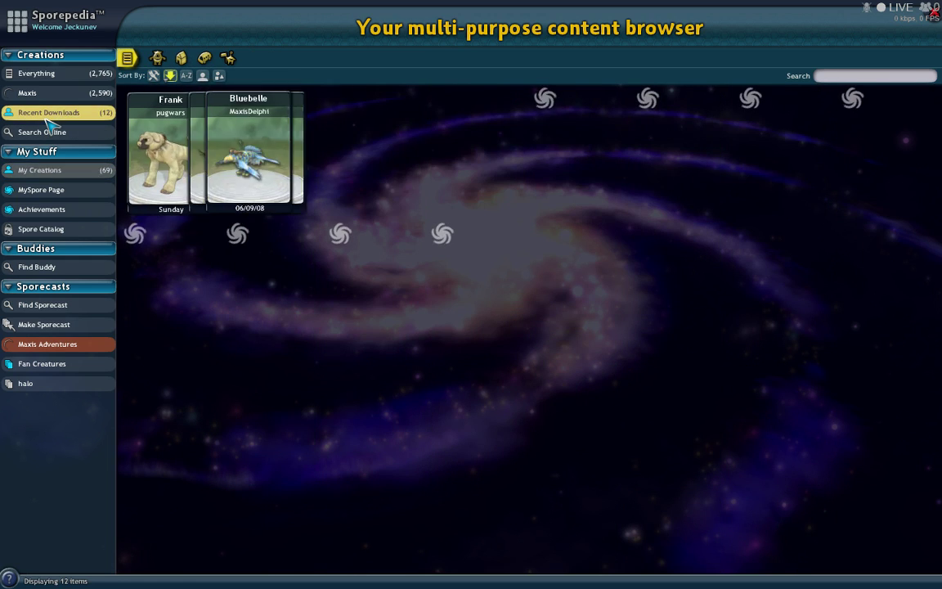